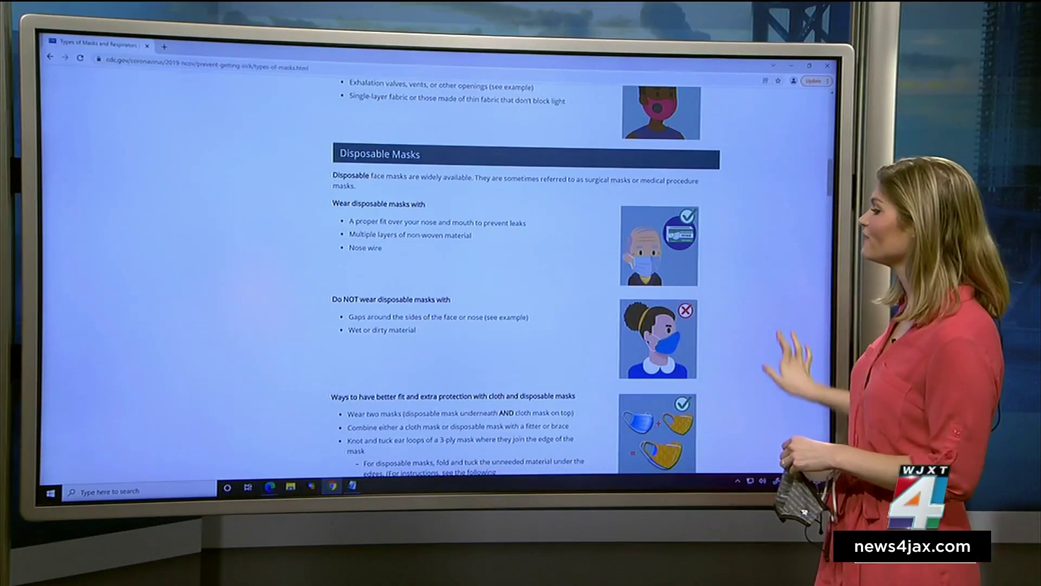
{"action": "scroll", "coordinate": [521, 285], "scroll_direction": "down", "scroll_amount": 5}
{"action": "scroll", "coordinate": [520, 285], "scroll_direction": "down", "scroll_amount": 3}
{"action": "scroll", "coordinate": [521, 285], "scroll_direction": "down", "scroll_amount": 1}
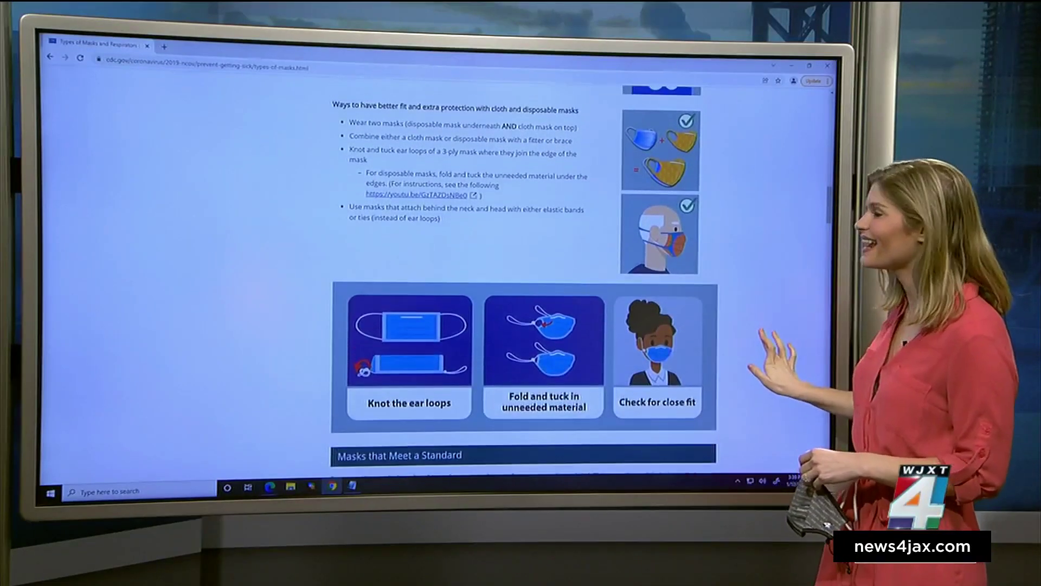